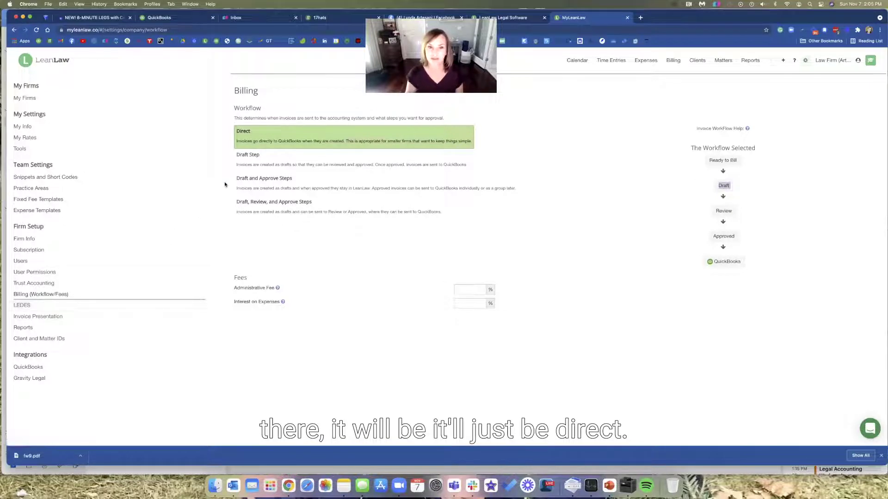
Step: Compare the Direct, Draft Step and Draft and Approve Steps workflows, leaving Draft and Approve selected
{"action": "left_click", "coordinate": [240, 131]}
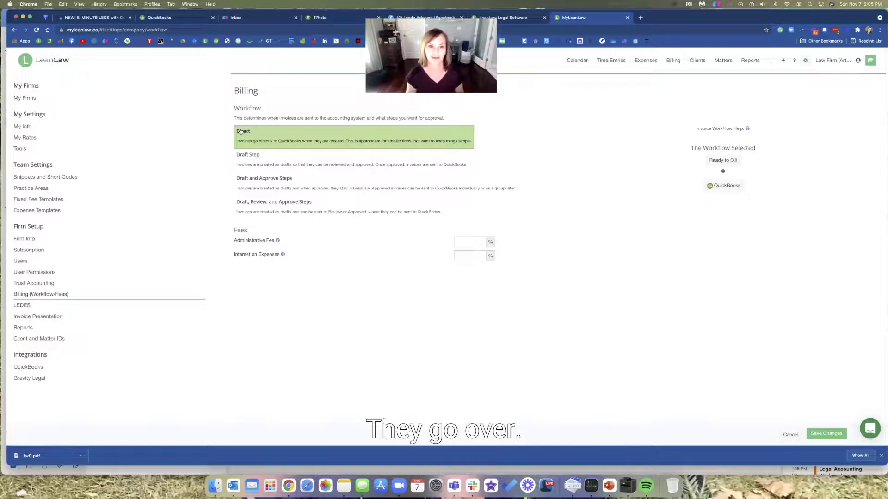
{"action": "left_click", "coordinate": [239, 163]}
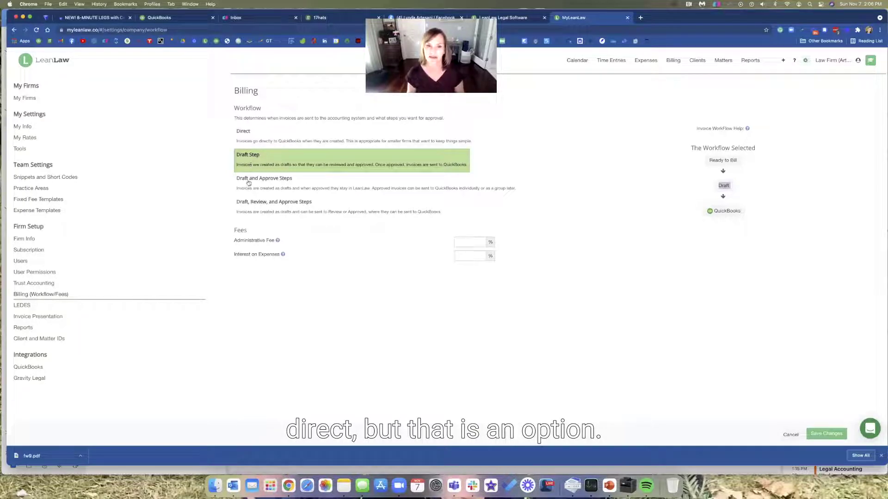
{"action": "left_click", "coordinate": [248, 183]}
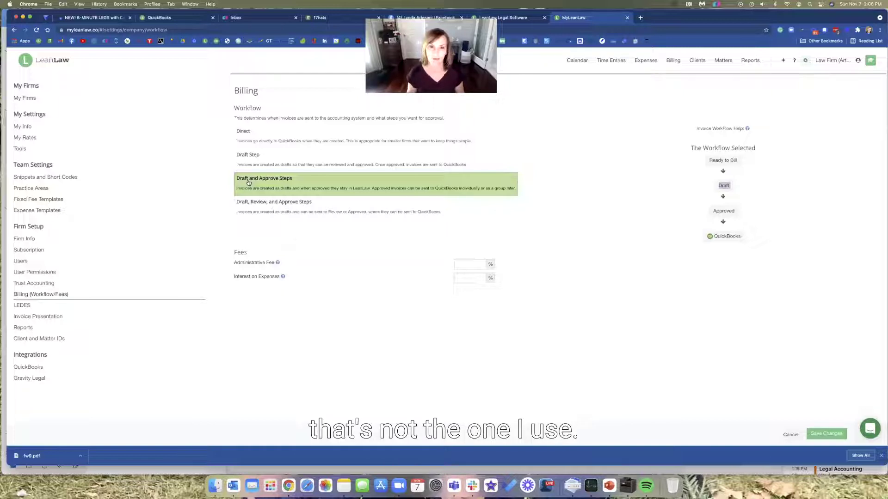
Step: Choose the Draft, Review, and Approve Steps billing workflow and save the change
{"action": "left_click", "coordinate": [243, 202]}
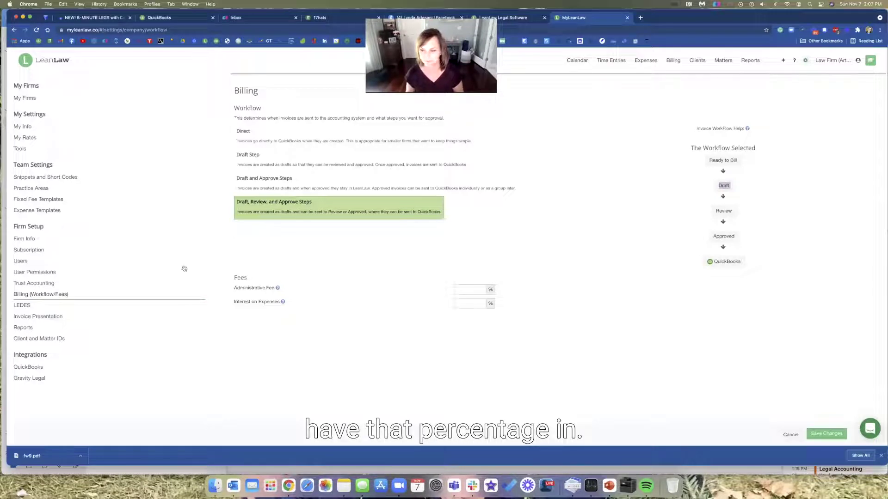
{"action": "left_click", "coordinate": [818, 434]}
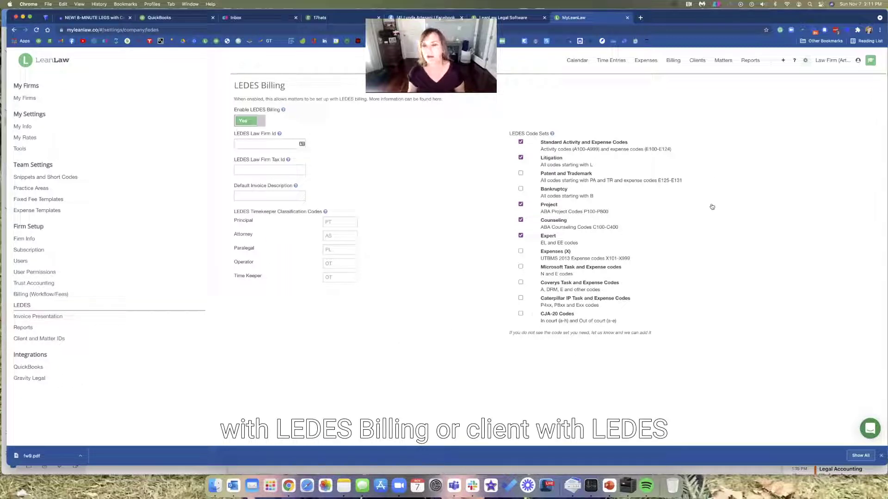
Step: Show the list of existing clients
{"action": "left_click", "coordinate": [697, 60]}
Step: Create the client Acme Printing with the contact's first and last name
{"action": "left_click", "coordinate": [782, 61]}
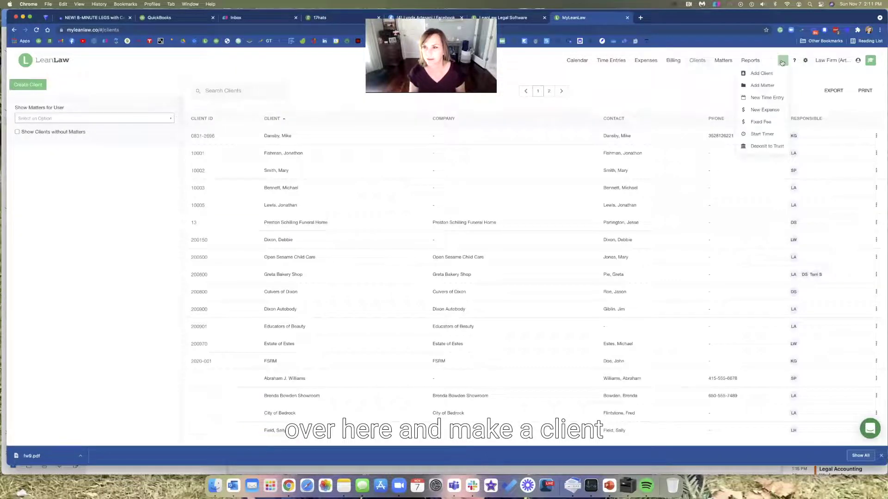
{"action": "left_click", "coordinate": [758, 74]}
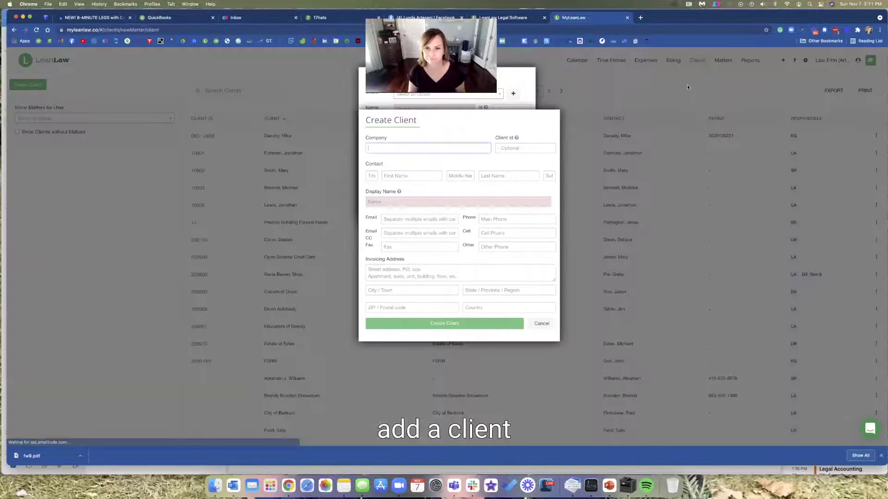
{"action": "left_click", "coordinate": [420, 148]}
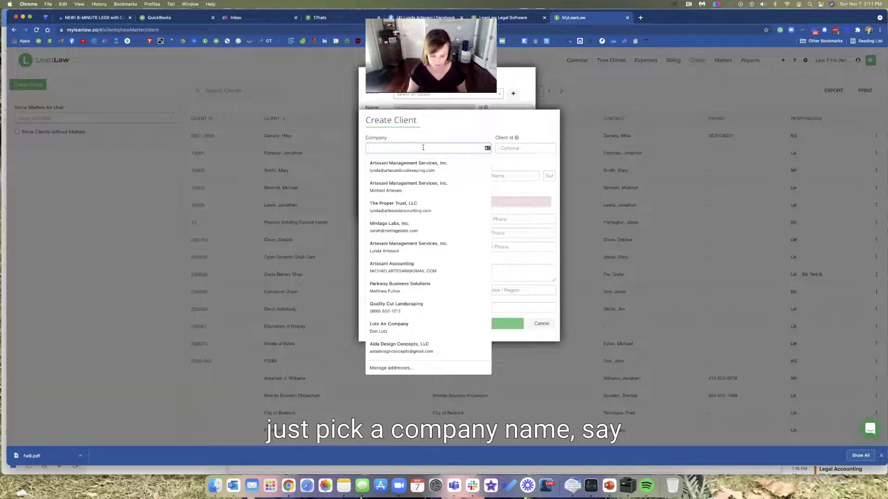
{"action": "type", "text": "Acme Printing"}
{"action": "key", "text": "Tab"}
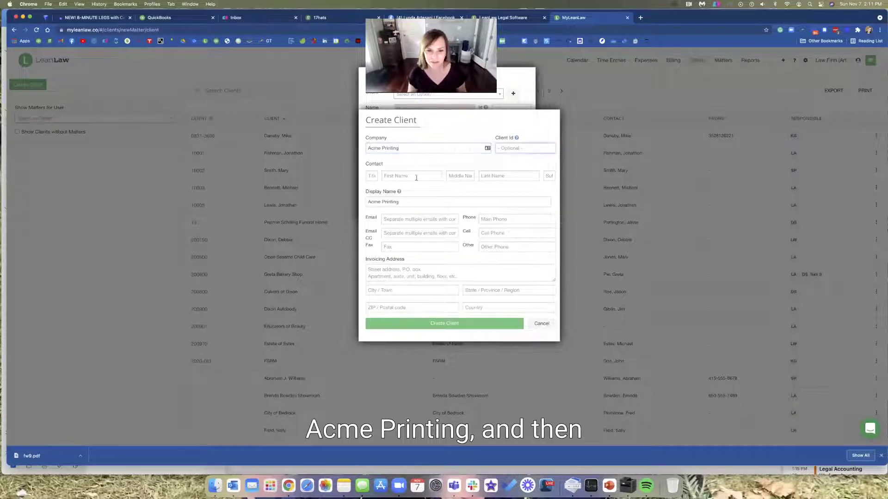
{"action": "left_click", "coordinate": [418, 178]}
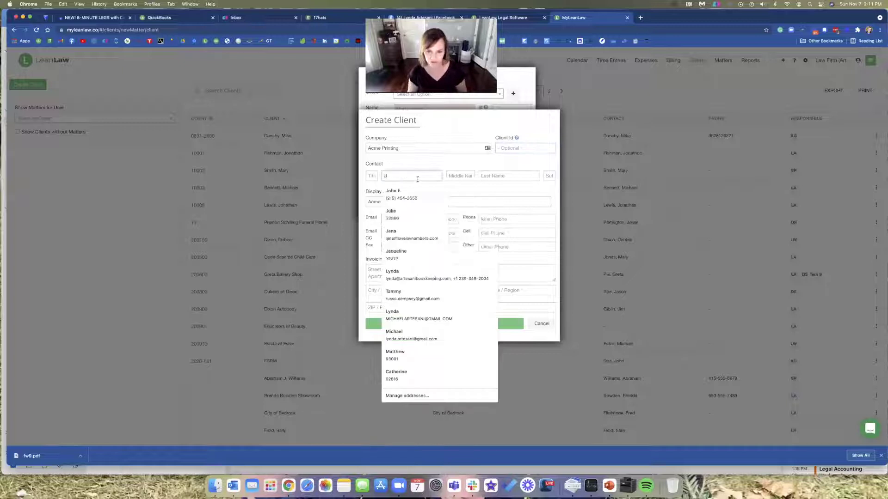
{"action": "type", "text": "John"}
{"action": "key", "text": "Tab"}
{"action": "key", "text": "Tab"}
{"action": "type", "text": "Smith"}
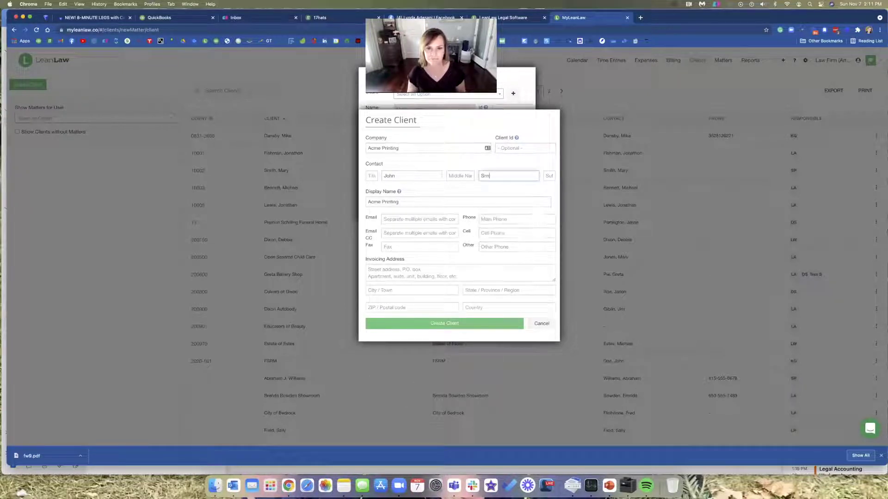
{"action": "left_click", "coordinate": [488, 326]}
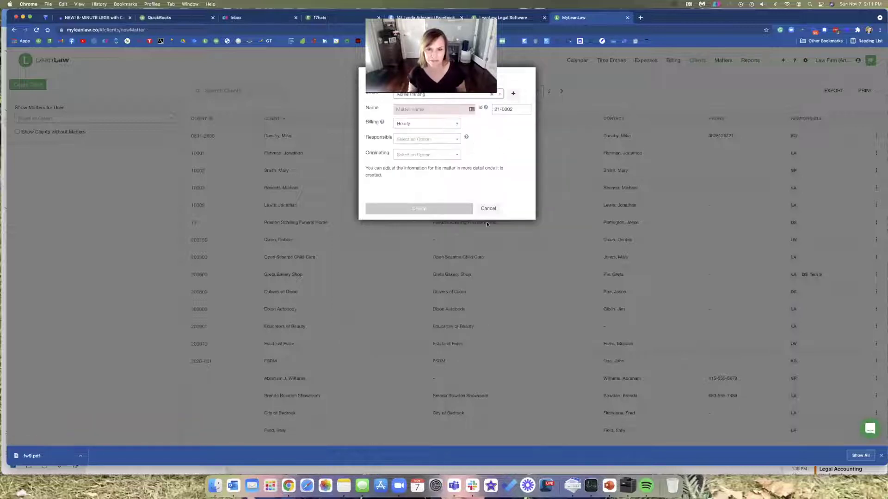
Step: Create the hourly matter Roadrunner Press with responsible and originating attorneys assigned
{"action": "left_click", "coordinate": [457, 124]}
{"action": "left_click", "coordinate": [488, 124]}
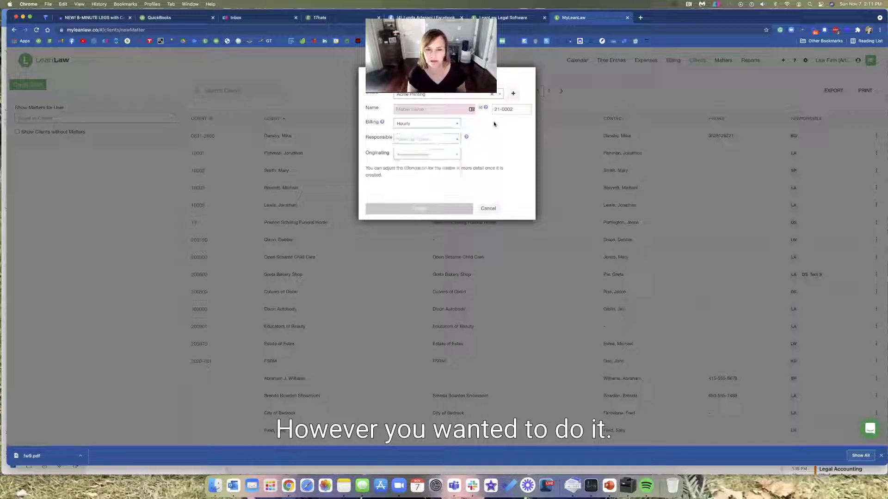
{"action": "left_click", "coordinate": [444, 105]}
{"action": "type", "text": "R"}
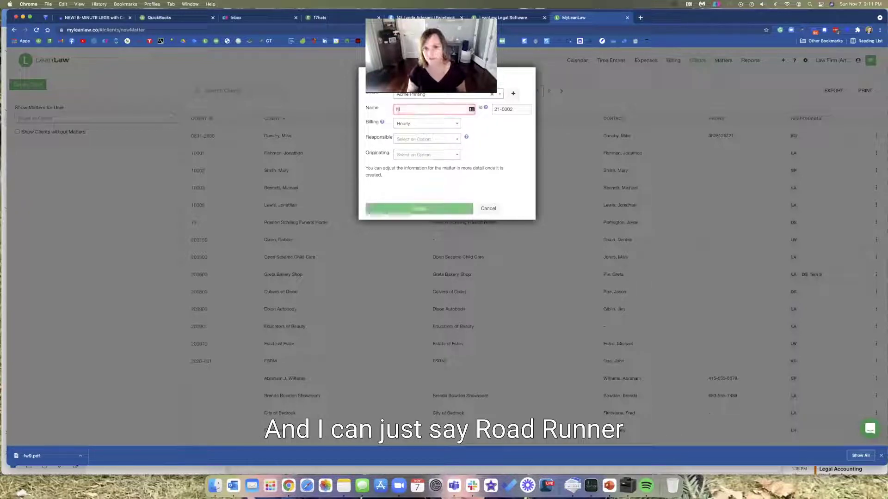
{"action": "type", "text": "oadrunner Pri"}
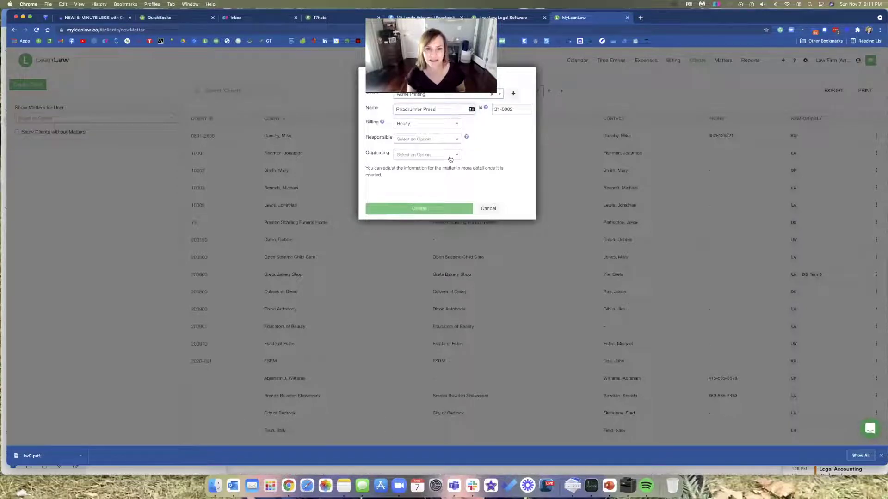
{"action": "left_click", "coordinate": [456, 140]}
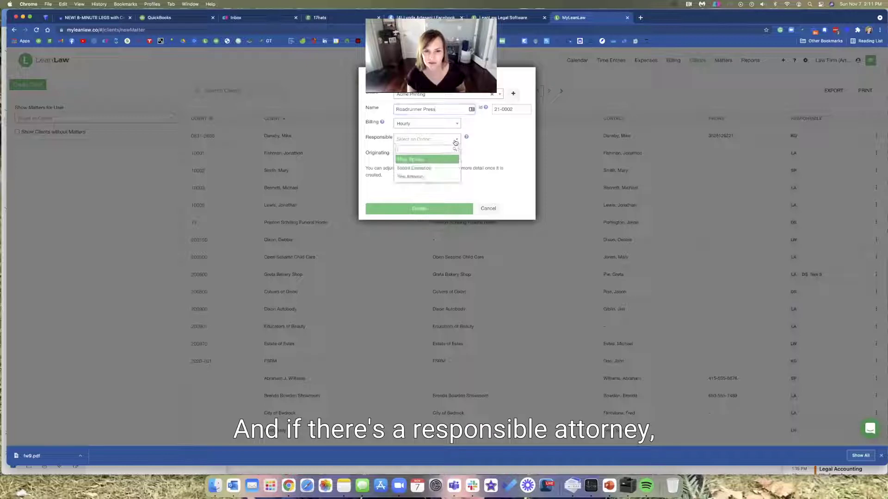
{"action": "left_click", "coordinate": [439, 168]}
{"action": "left_click", "coordinate": [442, 158]}
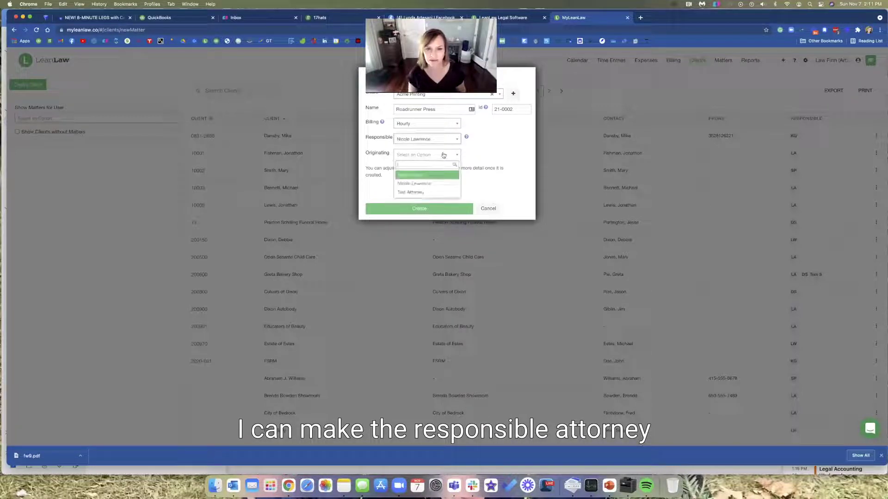
{"action": "left_click", "coordinate": [422, 192]}
{"action": "left_click", "coordinate": [433, 210]}
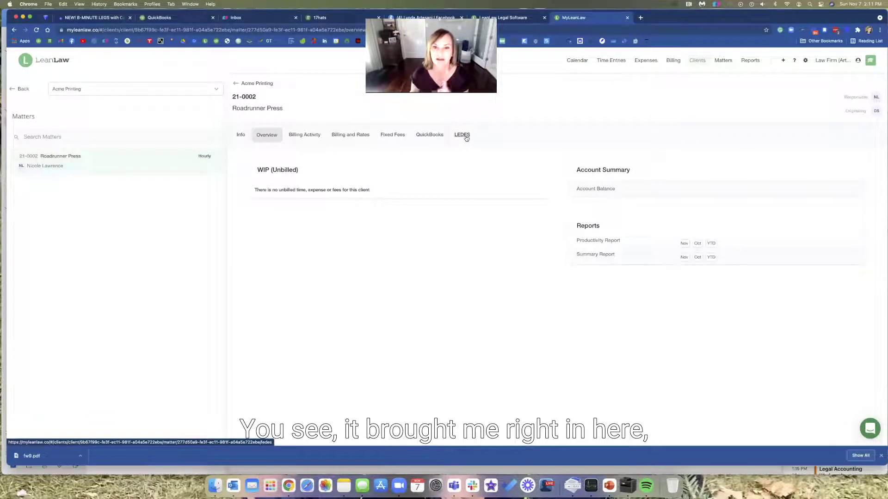
Step: Turn on LEDES billing in the Roadrunner Press matter's LEDES settings
{"action": "left_click", "coordinate": [466, 137]}
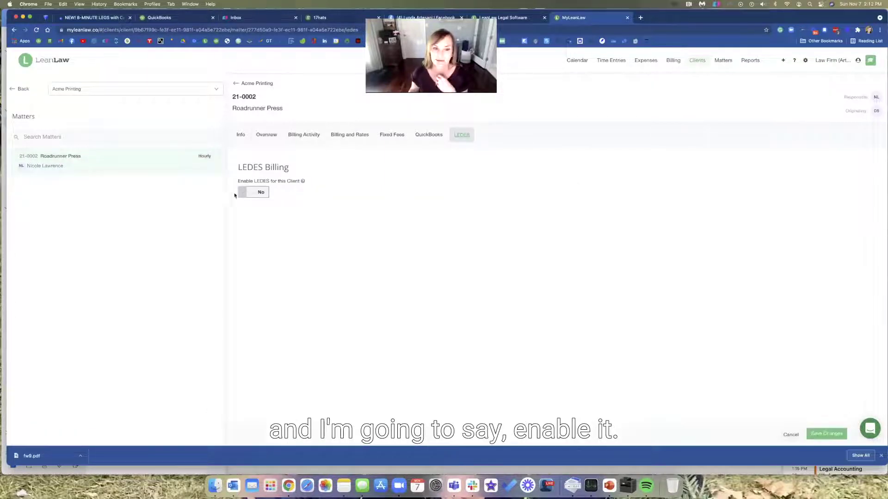
{"action": "left_click", "coordinate": [254, 193]}
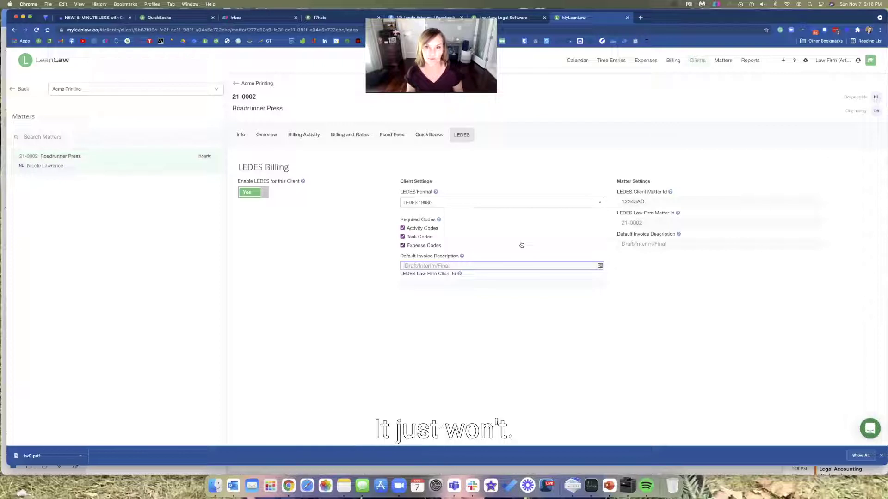
Step: Filter the QuickBooks invoices by With LEDES, then switch the filter to Without LEDES
{"action": "left_click", "coordinate": [673, 60]}
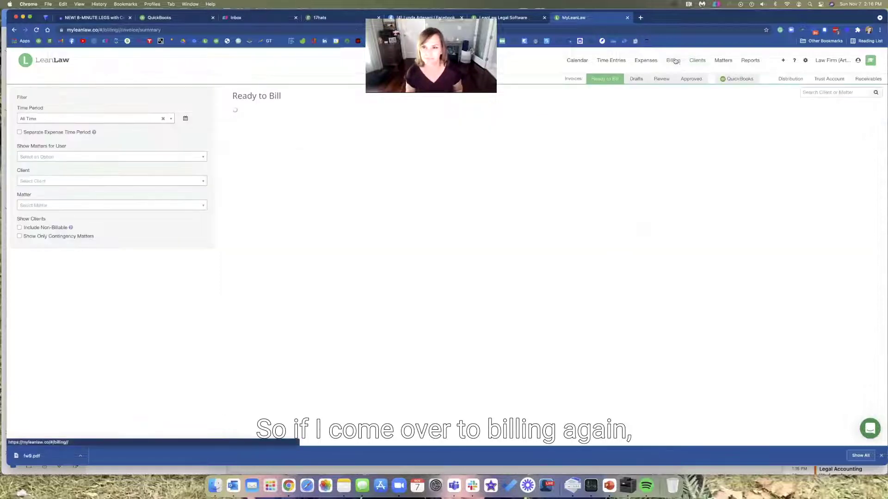
{"action": "left_click", "coordinate": [749, 79]}
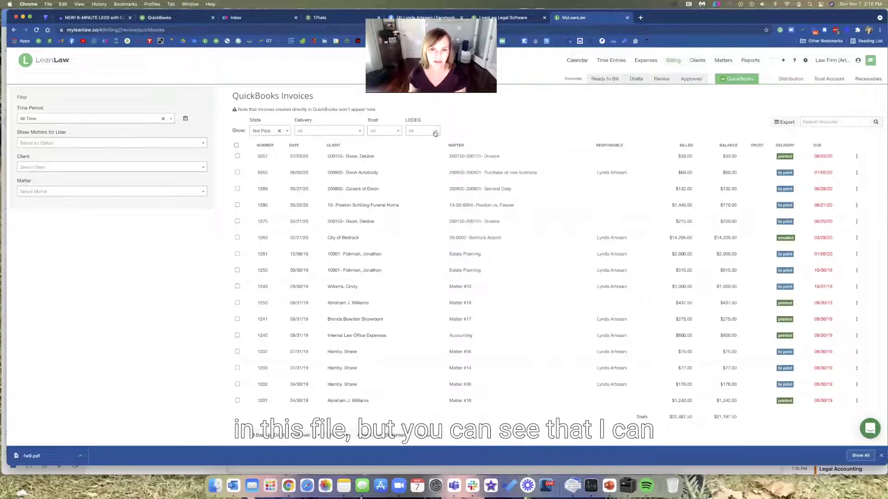
{"action": "left_click", "coordinate": [435, 132]}
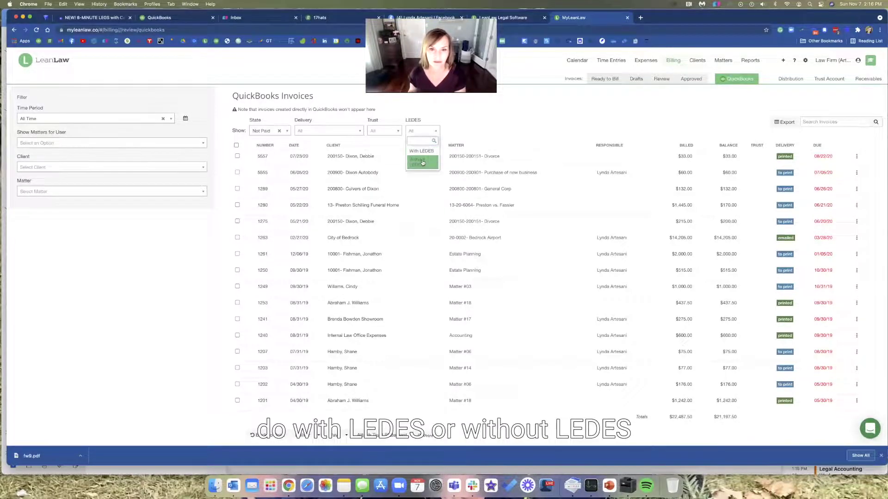
{"action": "left_click", "coordinate": [422, 152]}
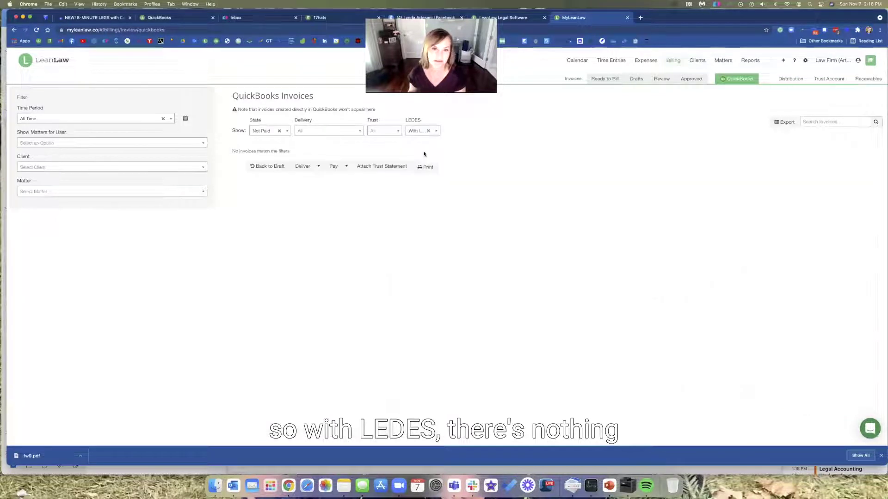
{"action": "left_click", "coordinate": [435, 131]}
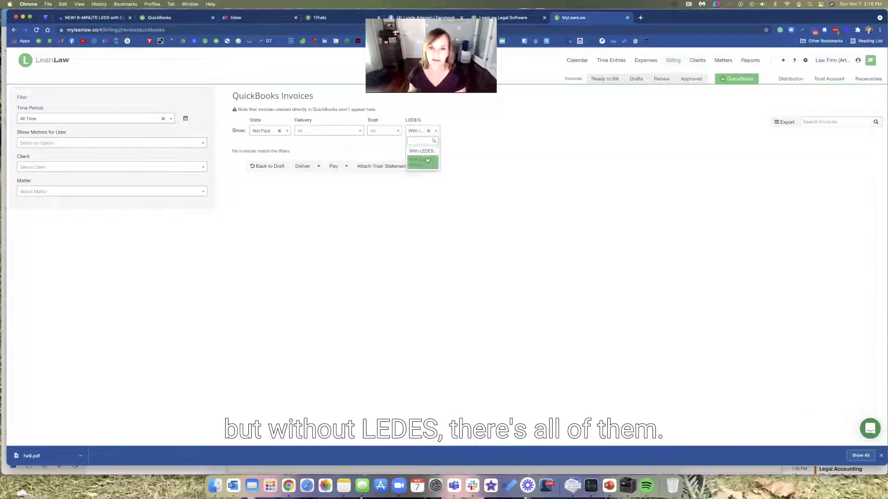
{"action": "left_click", "coordinate": [422, 162]}
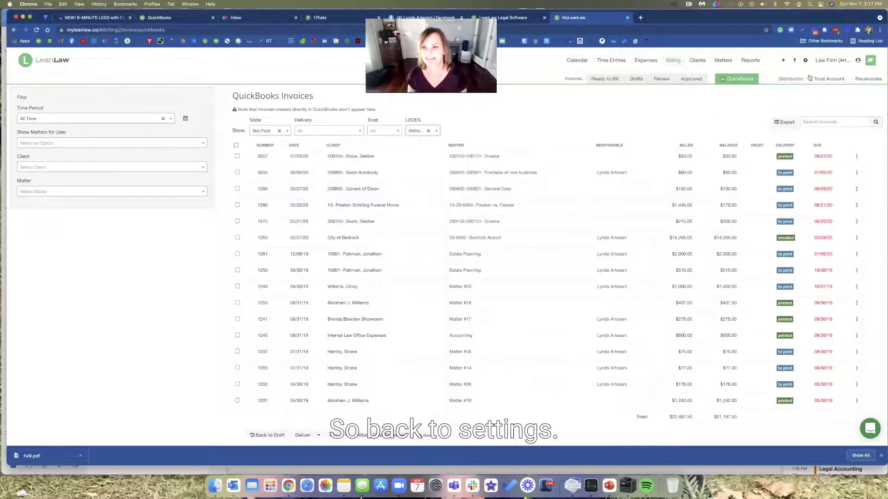
Step: Go to settings and bring up Invoice Presentation under Firm Setup
{"action": "left_click", "coordinate": [805, 60]}
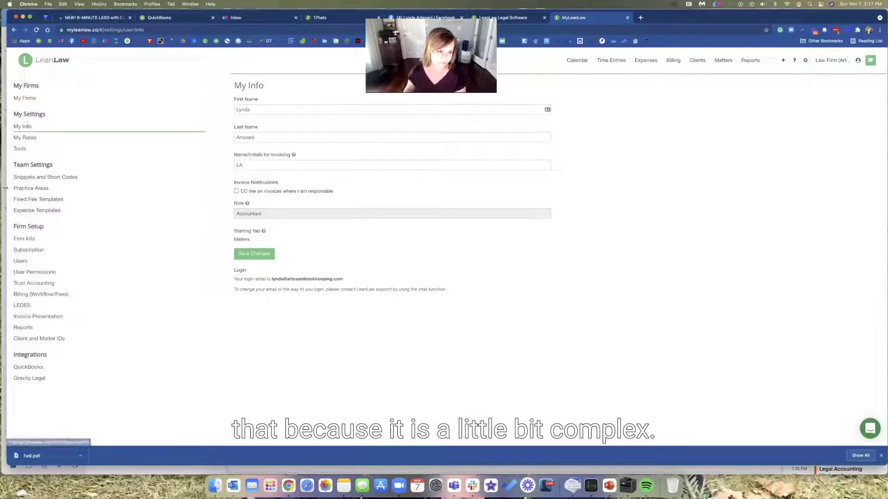
{"action": "left_click", "coordinate": [64, 318]}
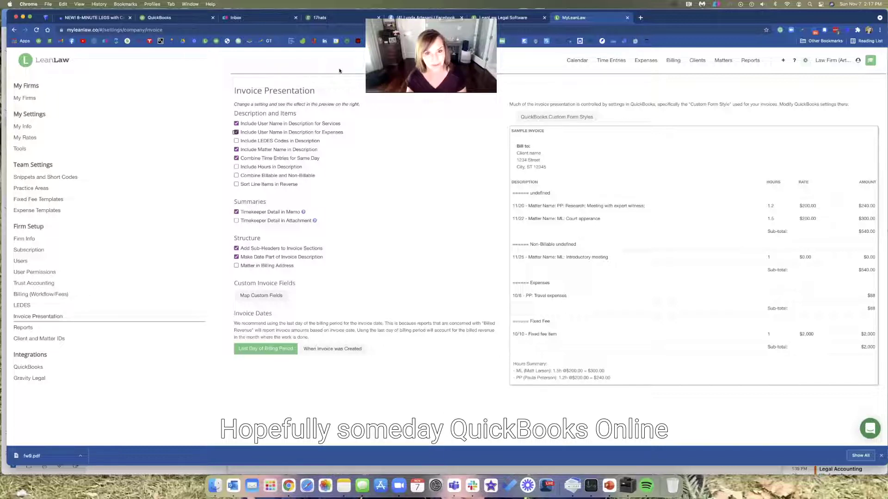
Step: Toggle user name, add LEDES codes, and try then remove hours in invoice descriptions
{"action": "left_click", "coordinate": [236, 124]}
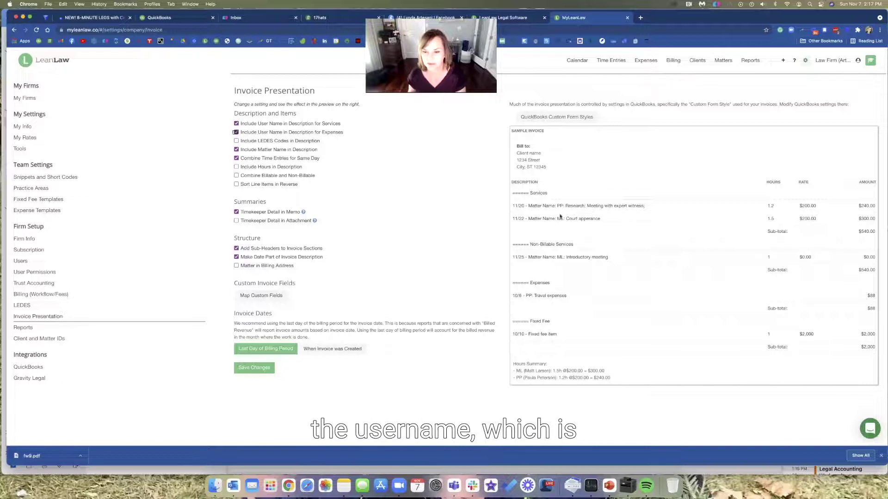
{"action": "left_click", "coordinate": [236, 141]}
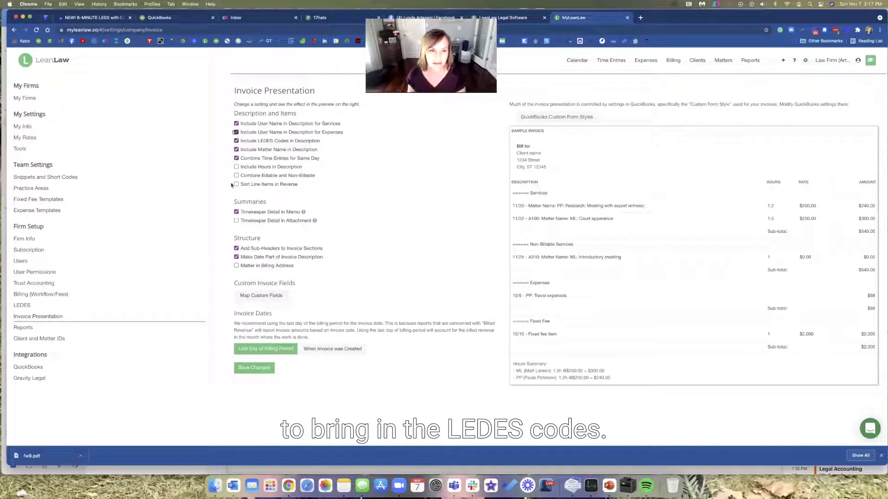
{"action": "left_click", "coordinate": [237, 168]}
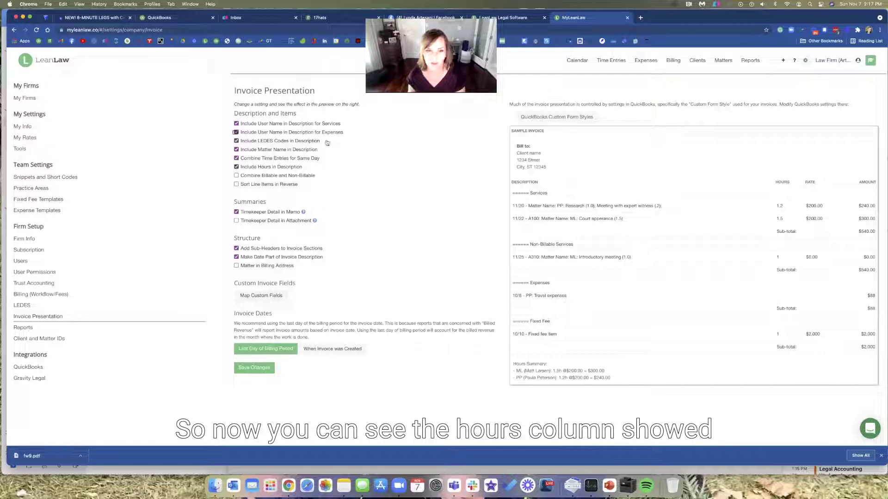
{"action": "left_click", "coordinate": [237, 166]}
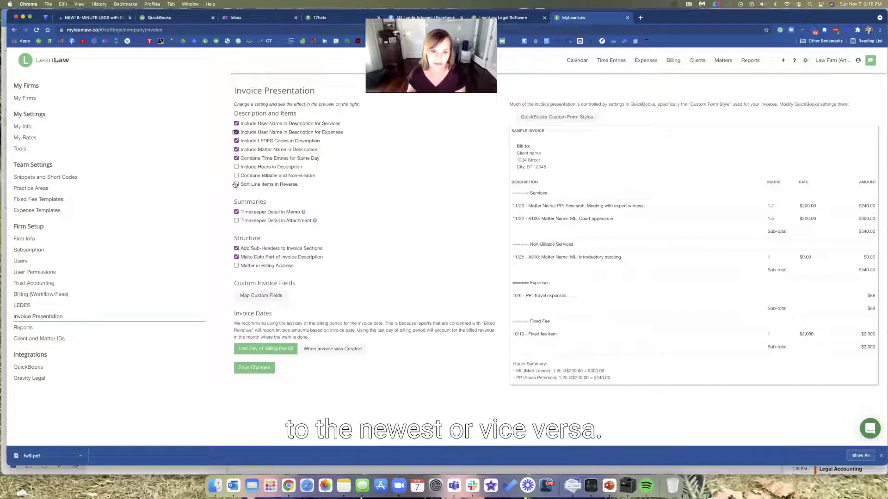
Step: Put timekeeper detail in an attachment instead of the invoice memo
{"action": "left_click", "coordinate": [236, 221]}
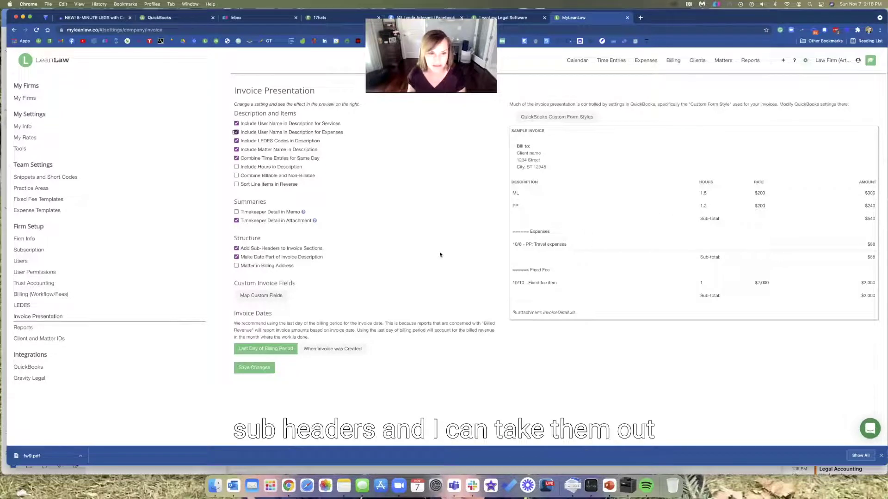
Step: Turn off sub-headers for invoice sections and dates in the invoice description under Structure
{"action": "left_click", "coordinate": [236, 249]}
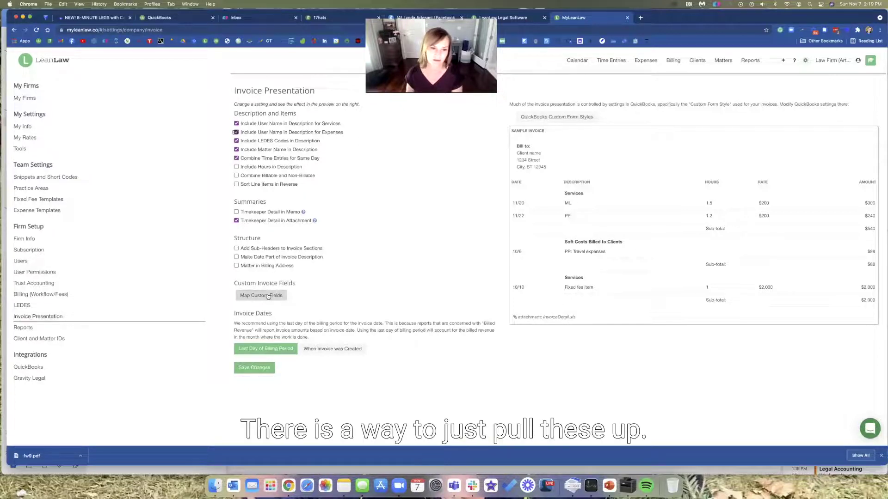
Step: Open Map Custom Fields to view the Timekeeper Initials and Partner mappings
{"action": "left_click", "coordinate": [268, 296]}
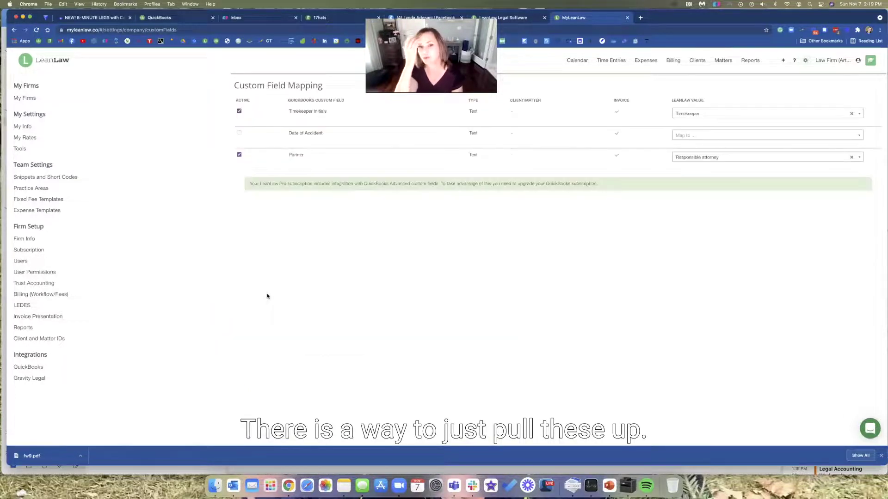